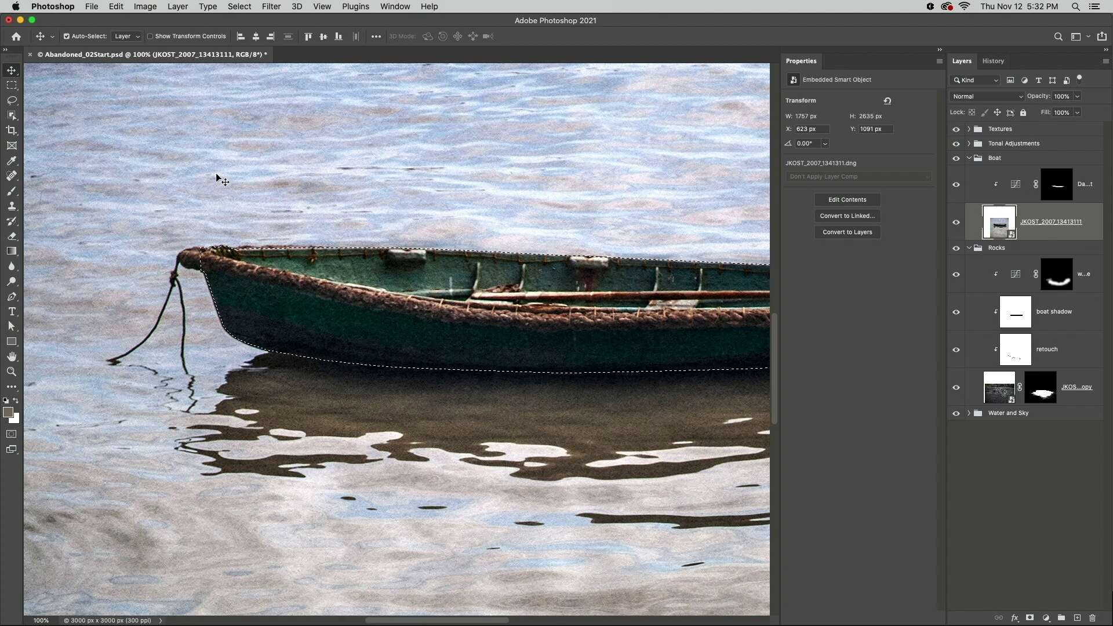
- Trace a freehand Lasso selection along the boat's lower hull edge
left_click(13, 102)
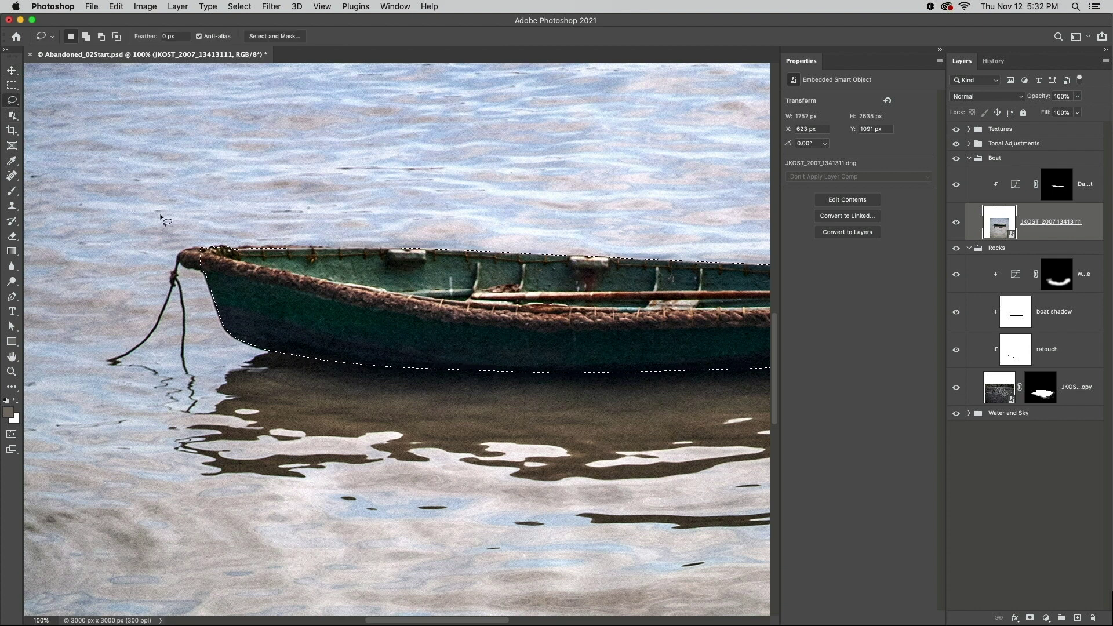
mouse_move(198, 252)
left_mouse_down()
mouse_move(198, 275)
mouse_move(183, 261)
left_mouse_up()
- Mask the boat layer with the hull selection, feather the mask to about 2.3 px, and select the Textures group
left_click(1030, 618)
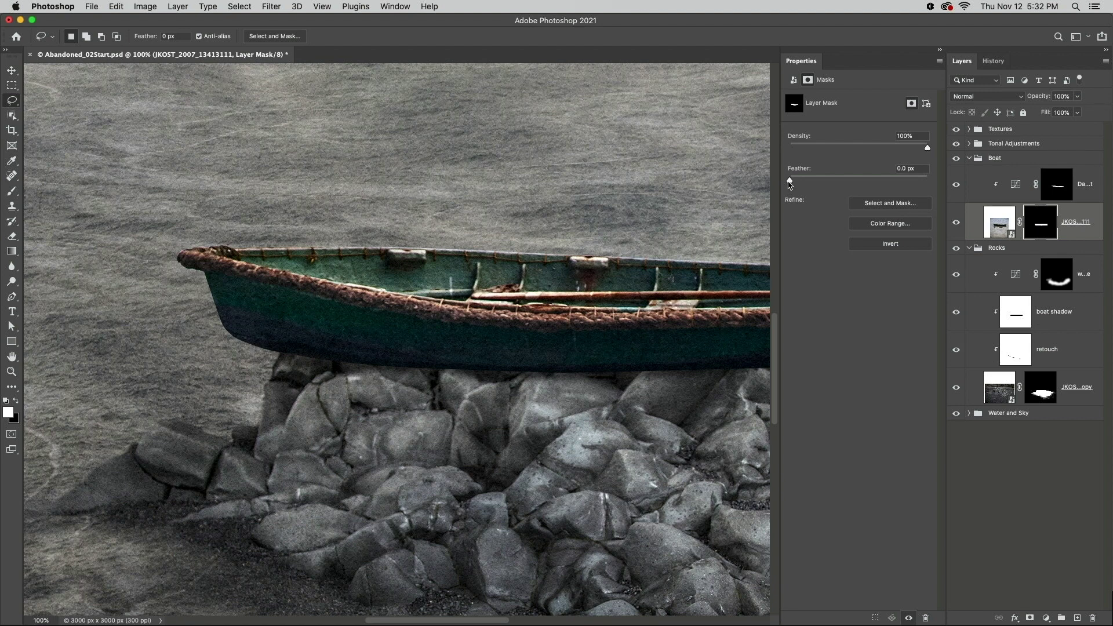
left_click_drag(789, 181, 806, 182)
left_click(997, 132)
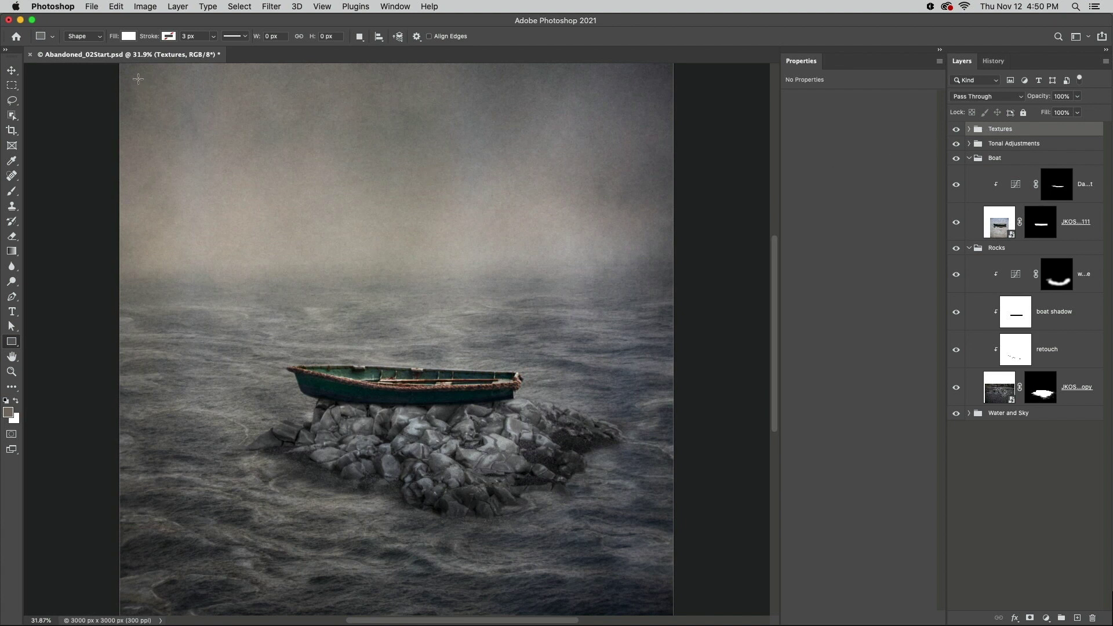
- Draw a canvas-sized white rectangle, subtract its front shape, and round the inner corners to 170 px
left_click_drag(134, 76, 656, 606)
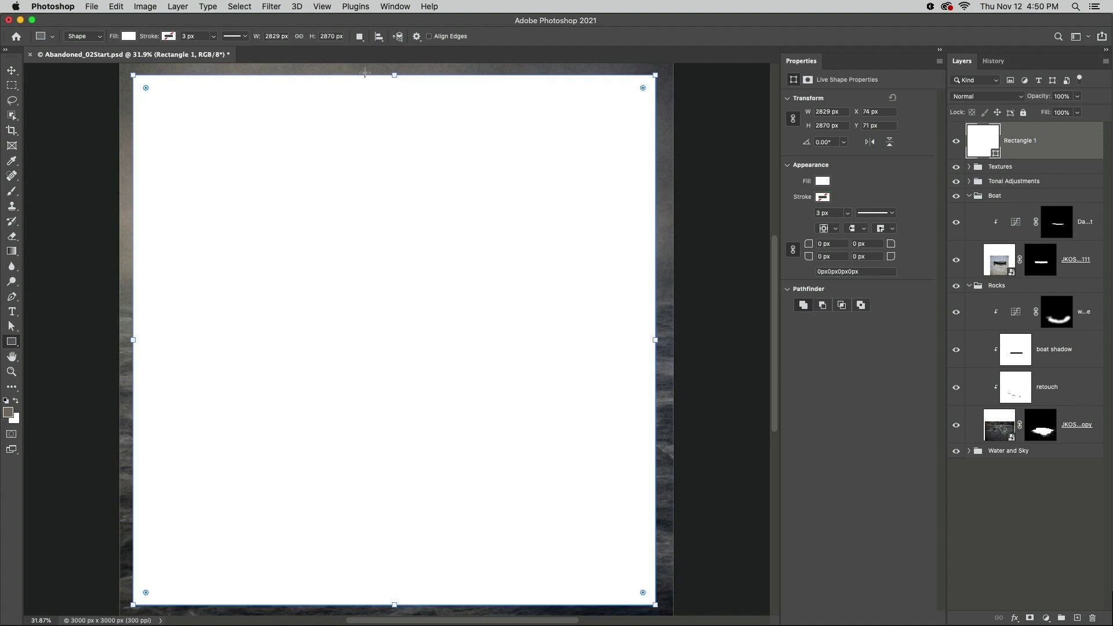
left_click(360, 37)
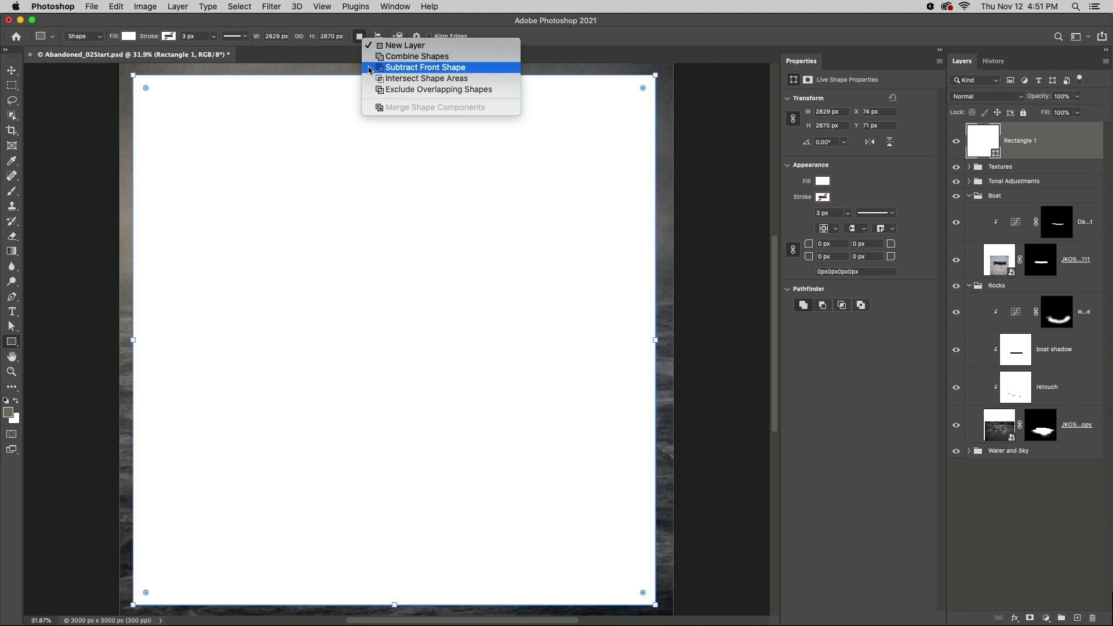
left_click(370, 68)
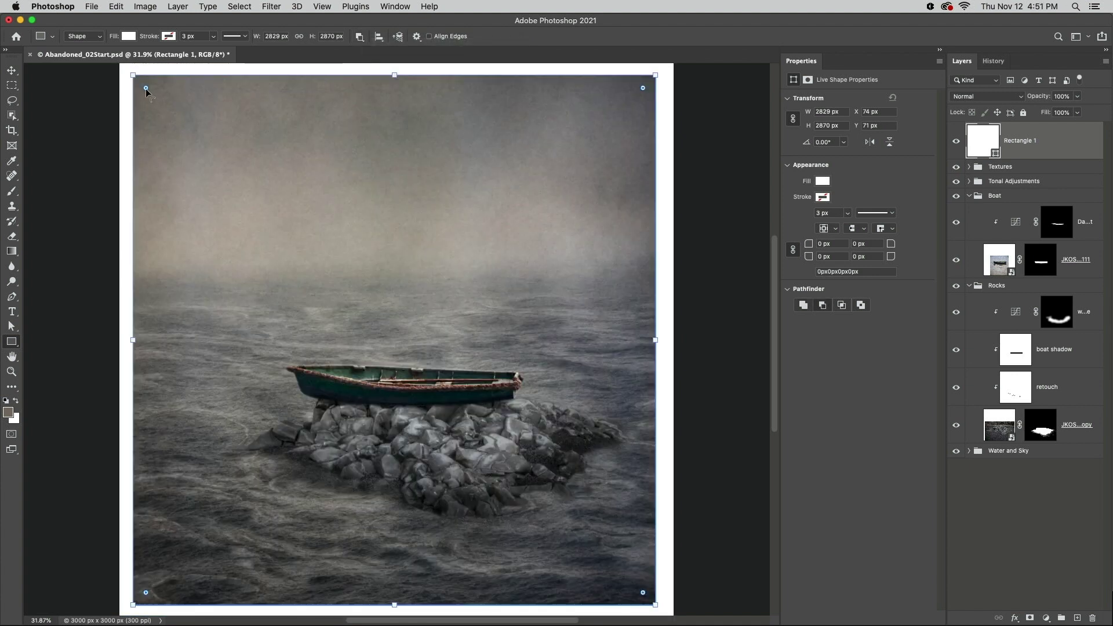
left_click_drag(146, 88, 164, 107)
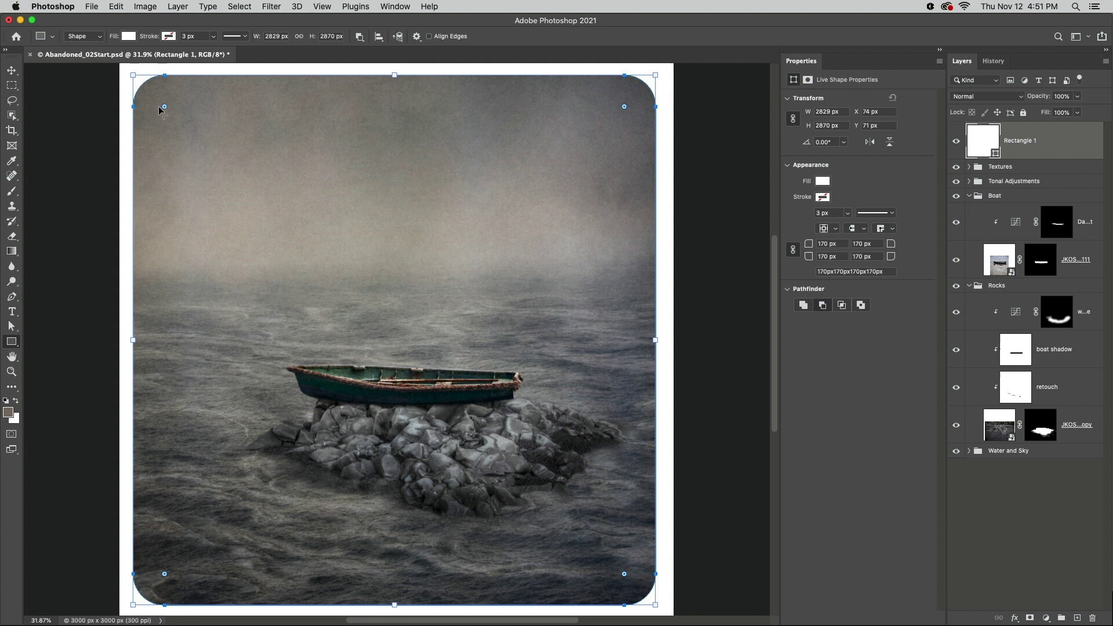
key("Return")
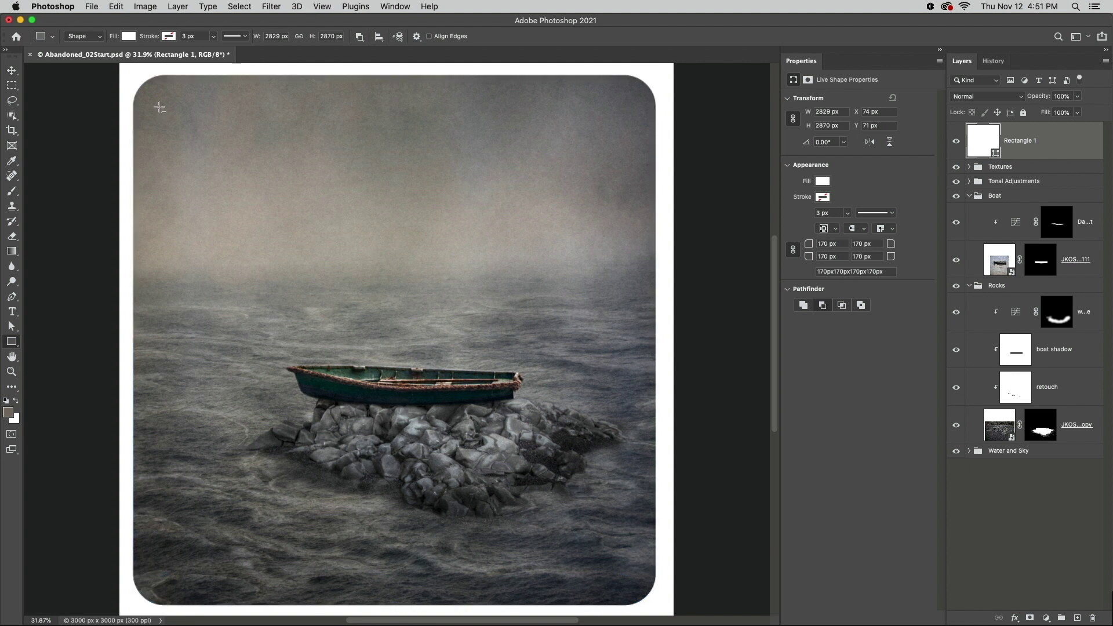
- Feather the white border's mask to 8.2 px for a soft inner edge
left_click(807, 80)
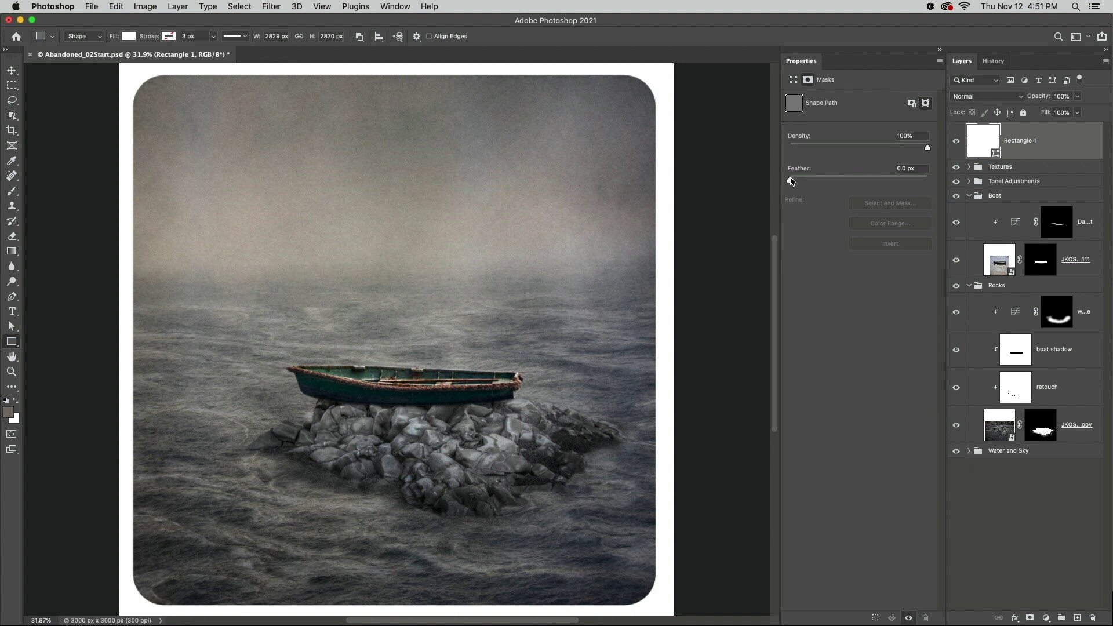
left_click_drag(791, 181, 838, 181)
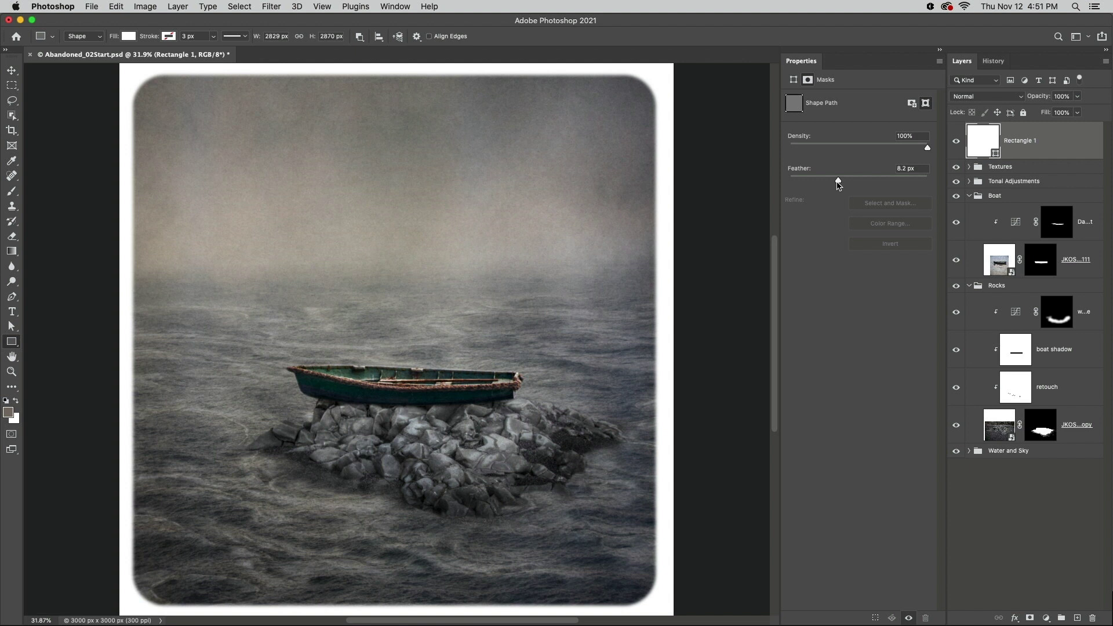
- Add a red Stroke effect to the masked boat, then switch to the Brush at 100% zoom
left_click(1035, 261)
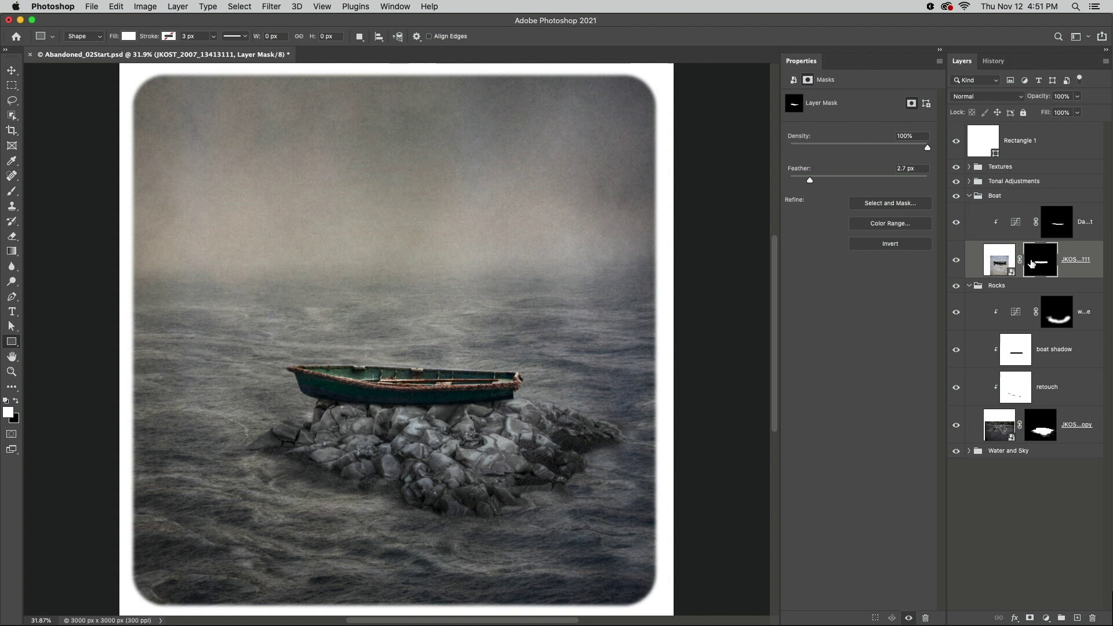
left_click(1014, 618)
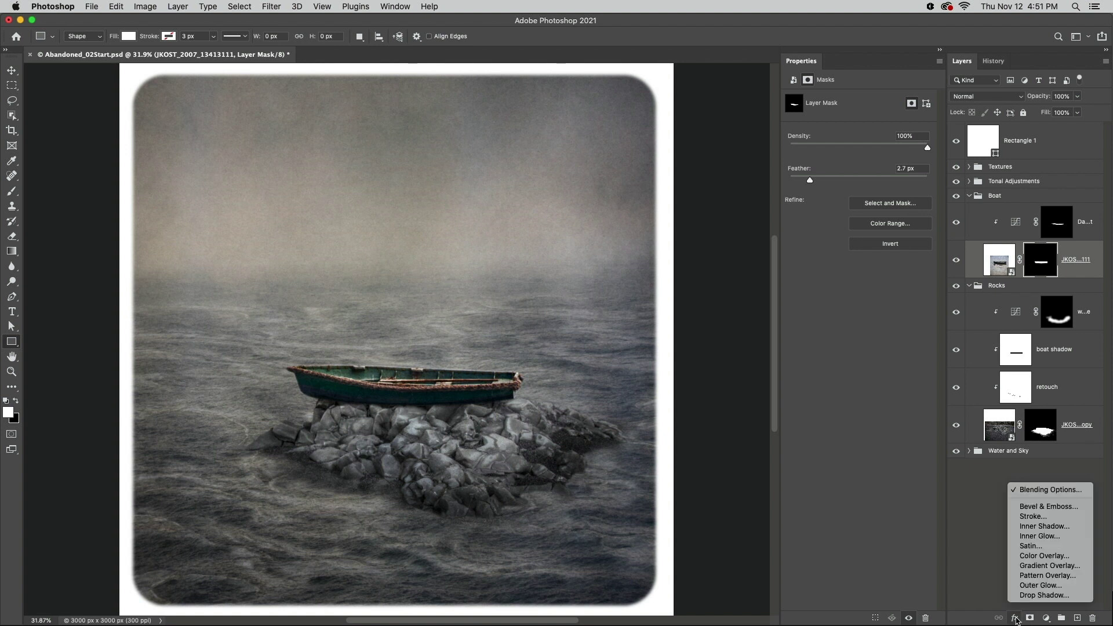
left_click(1036, 517)
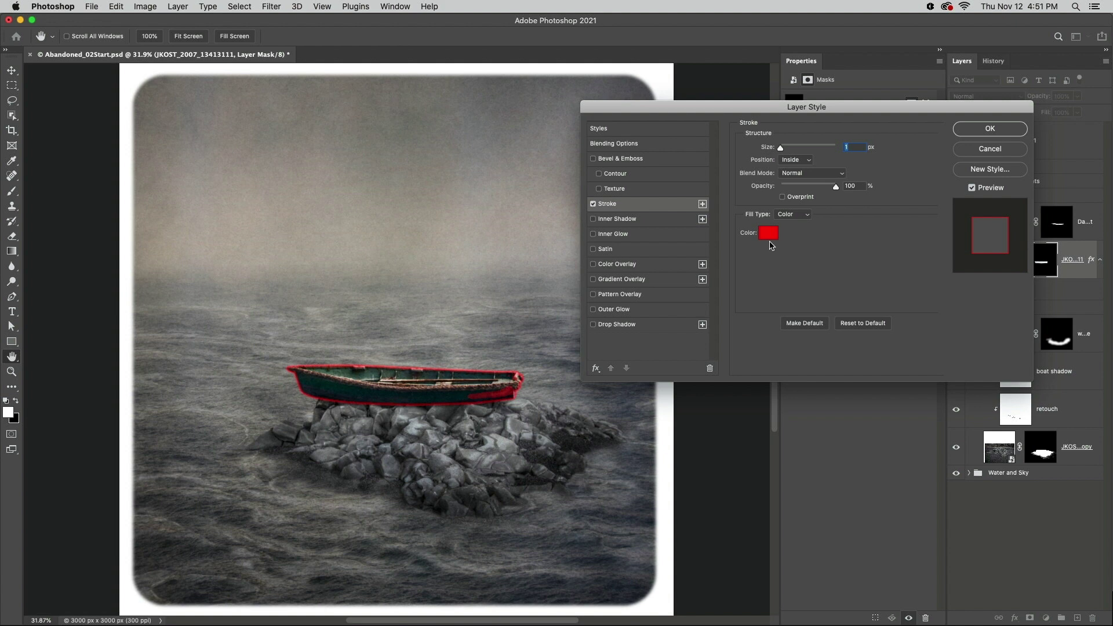
left_click(970, 133)
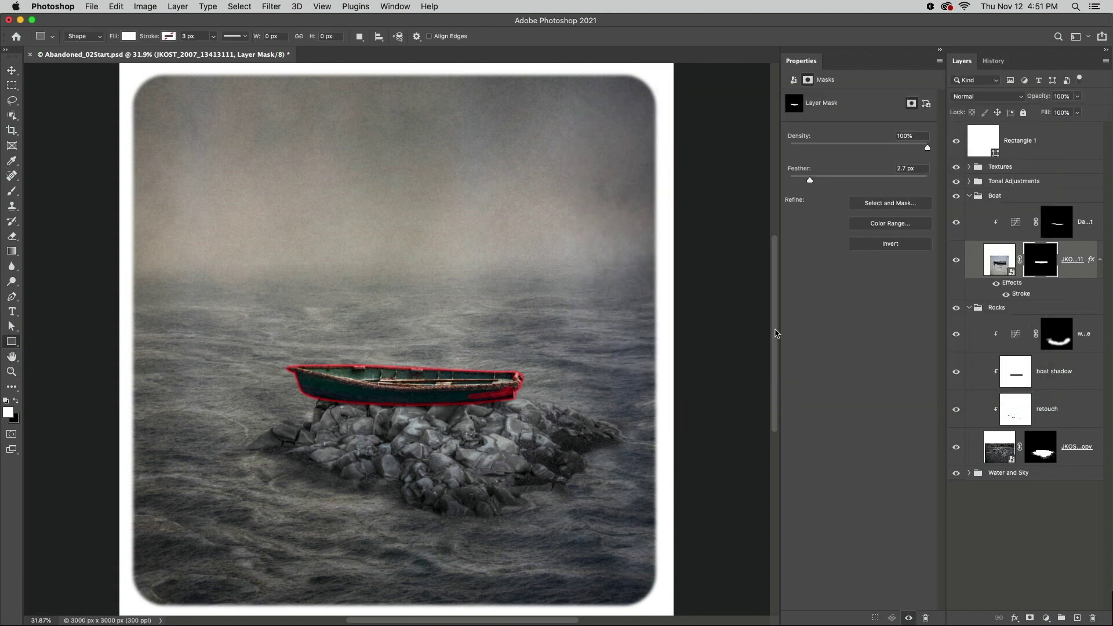
key("b")
key("super+1")
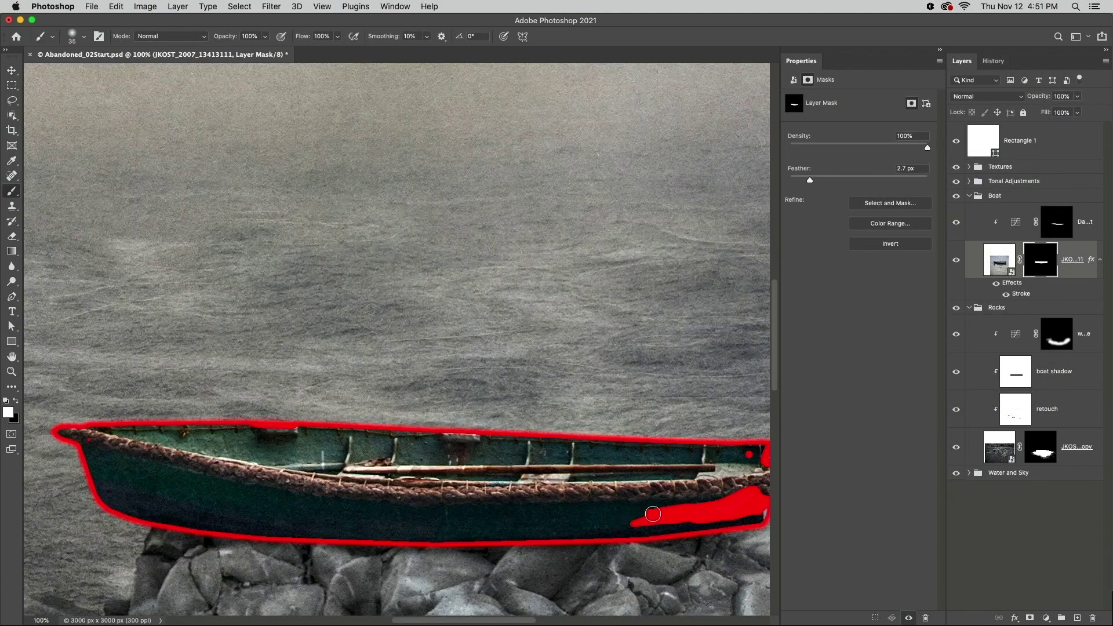
- Paint out excess boat mask at the stern and delete the temporary red Stroke effect
mouse_move(652, 514)
left_mouse_down()
mouse_move(748, 502)
mouse_move(693, 456)
left_mouse_up()
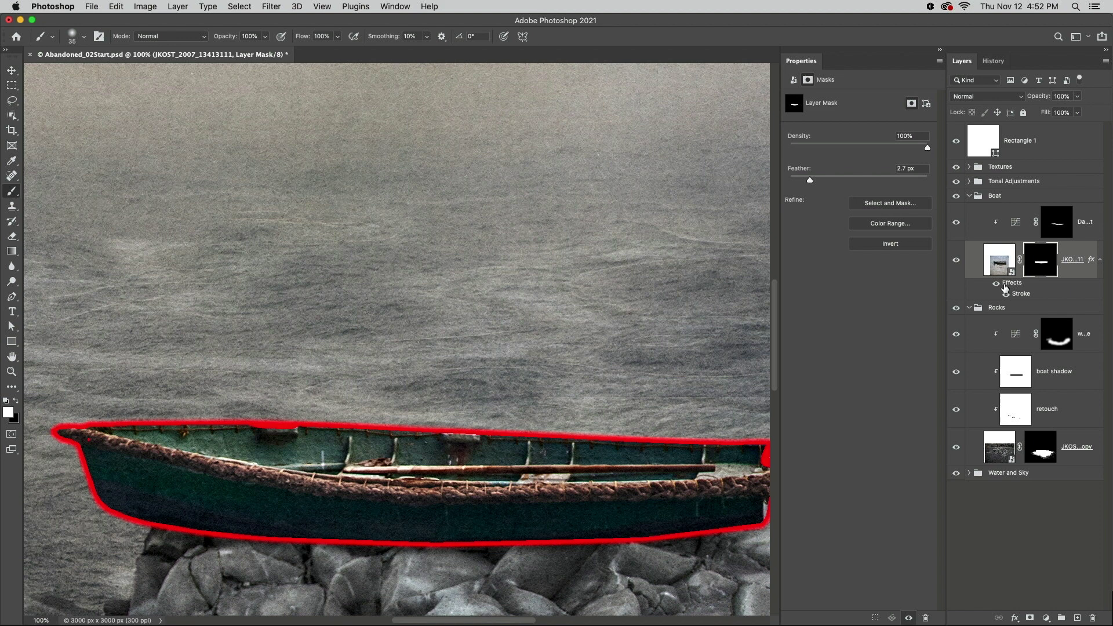
left_click_drag(1007, 284, 1092, 619)
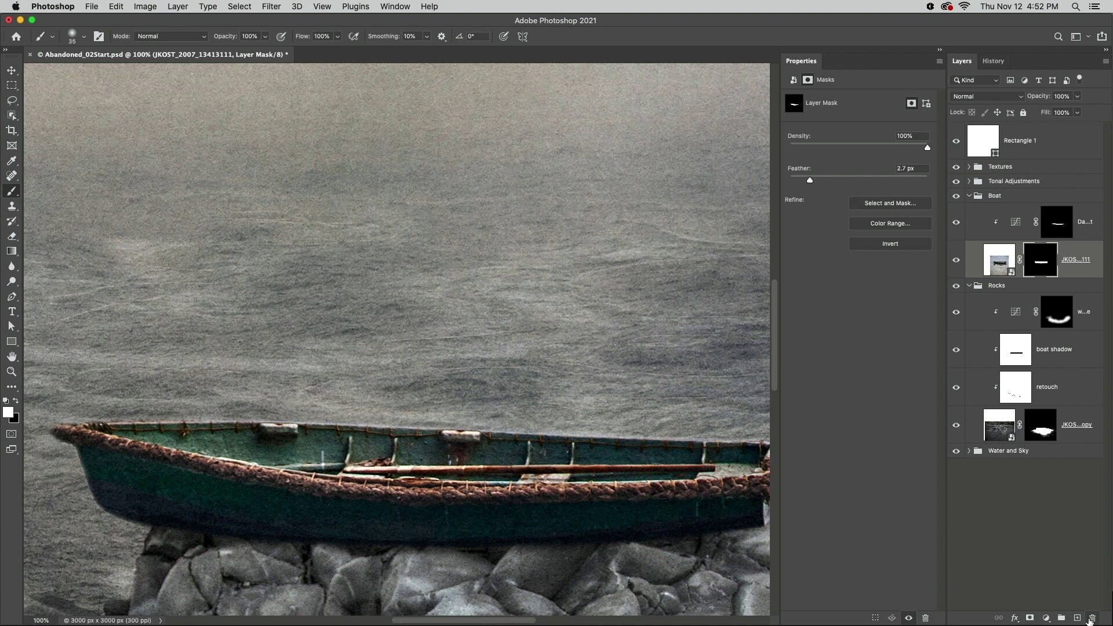
- Load the boat and rocks masks as one combined selection and select the Rectangle 1 layer
key("super+0")
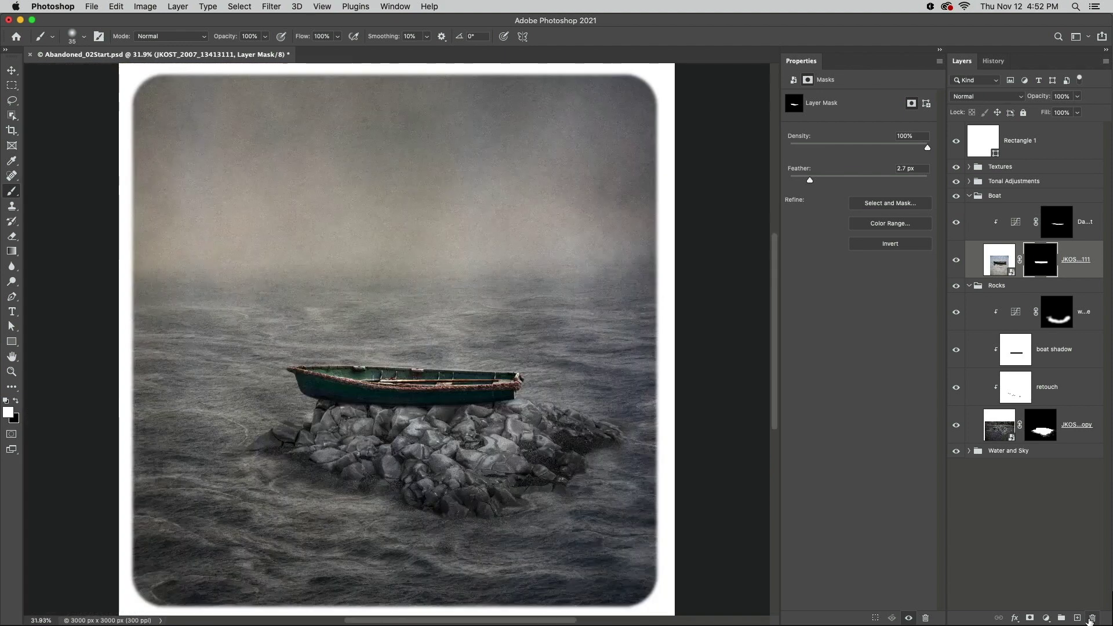
left_click(1044, 267, "super")
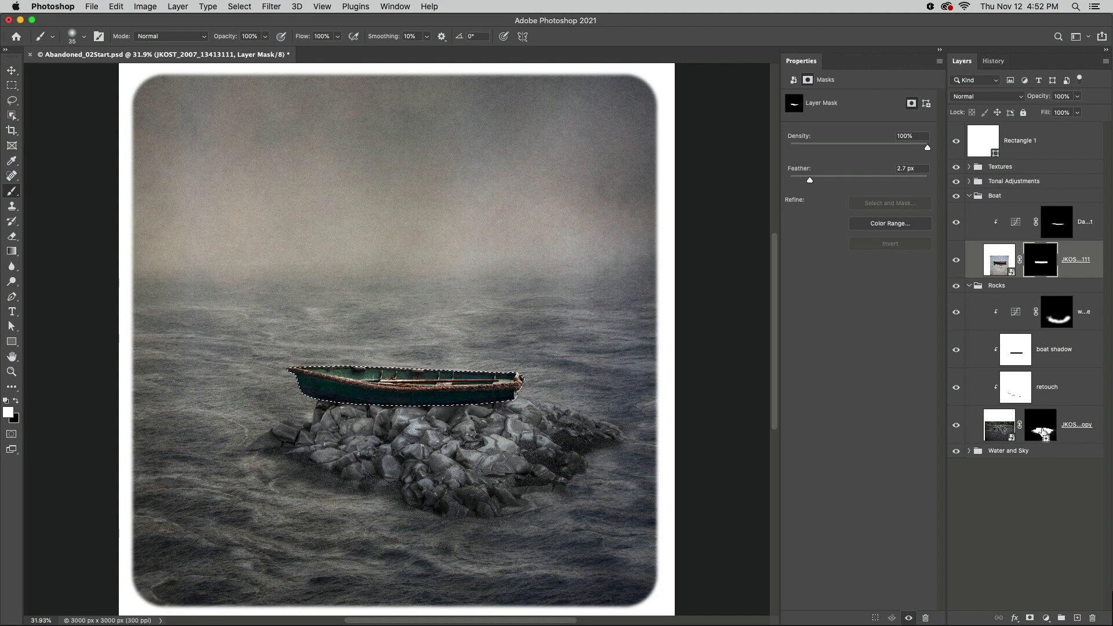
left_click(1045, 435, "shift+super")
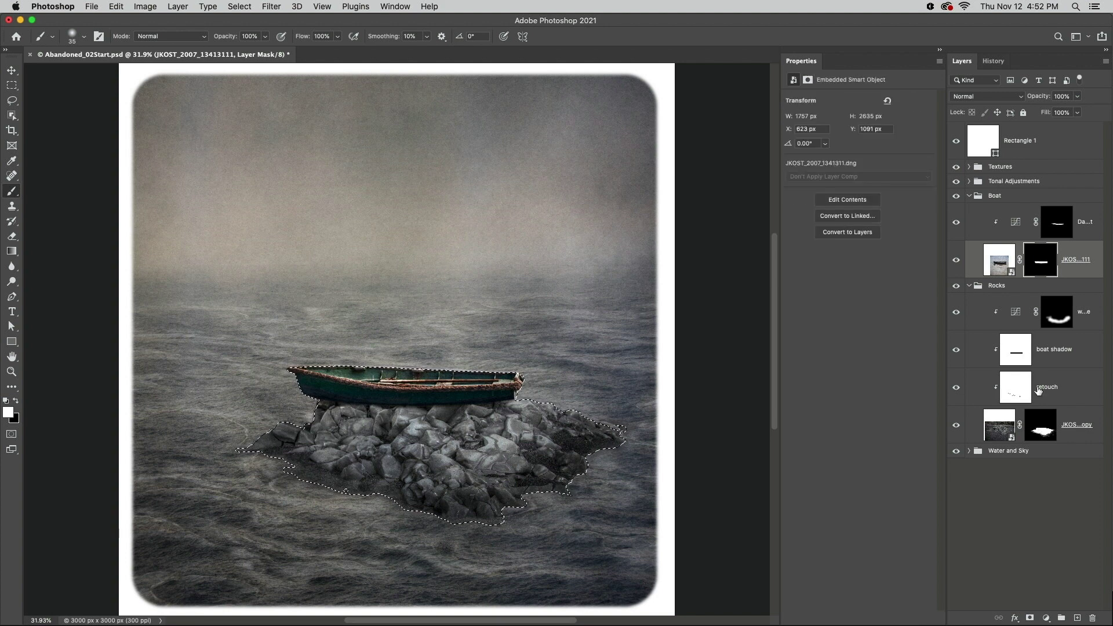
left_click_drag(1030, 142, 1052, 208)
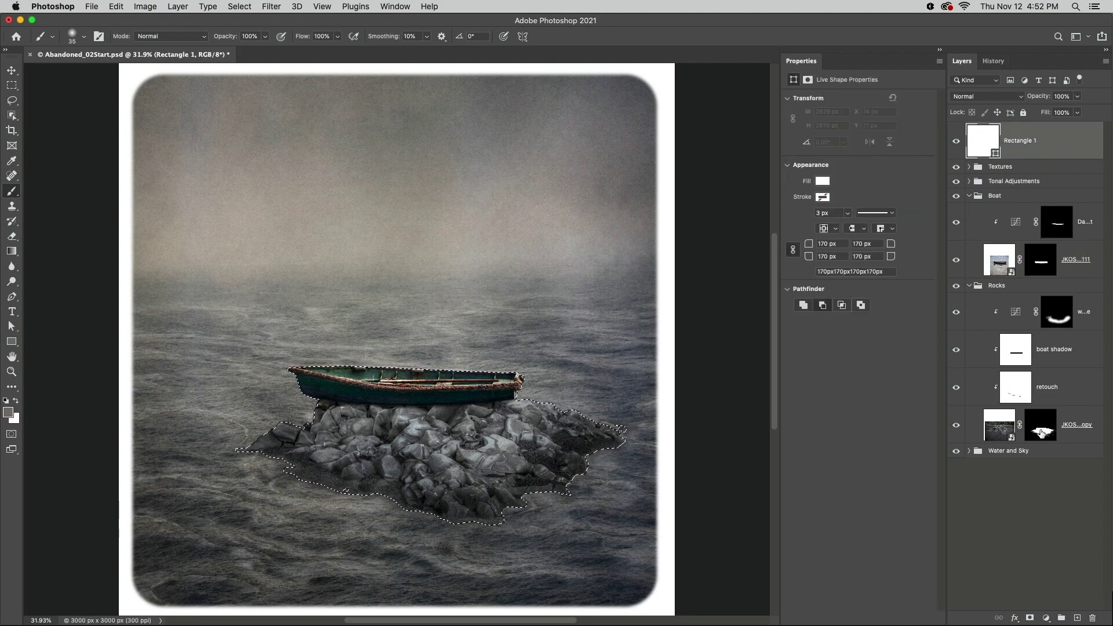
- Add a #7a7269 Solid Color fill in Color blend mode, with its mask inverted
left_click(1047, 618)
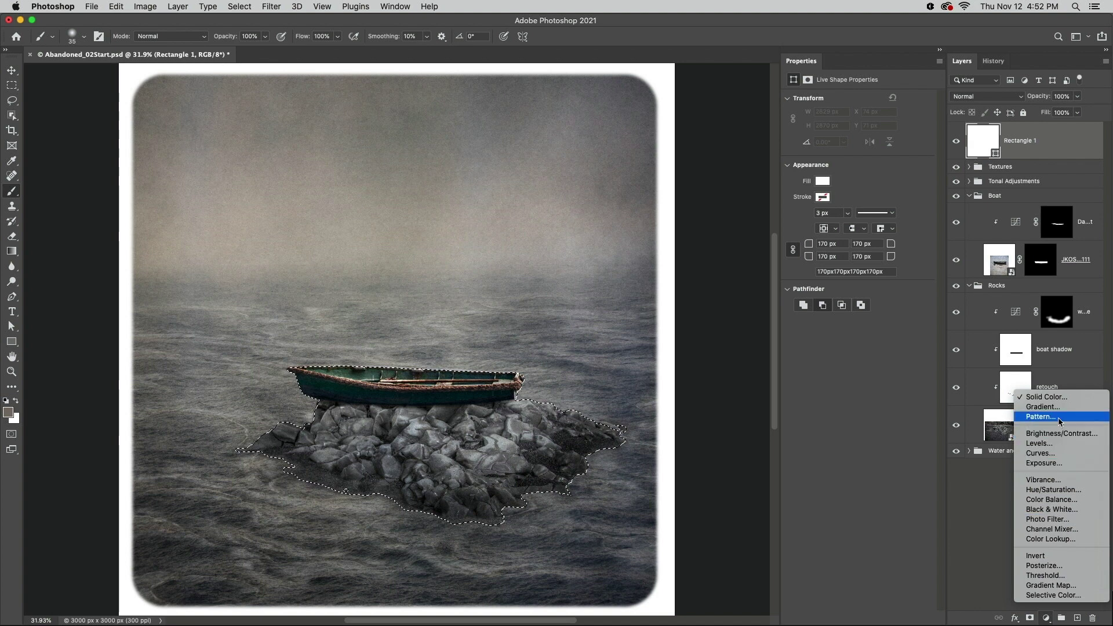
left_click(1045, 397)
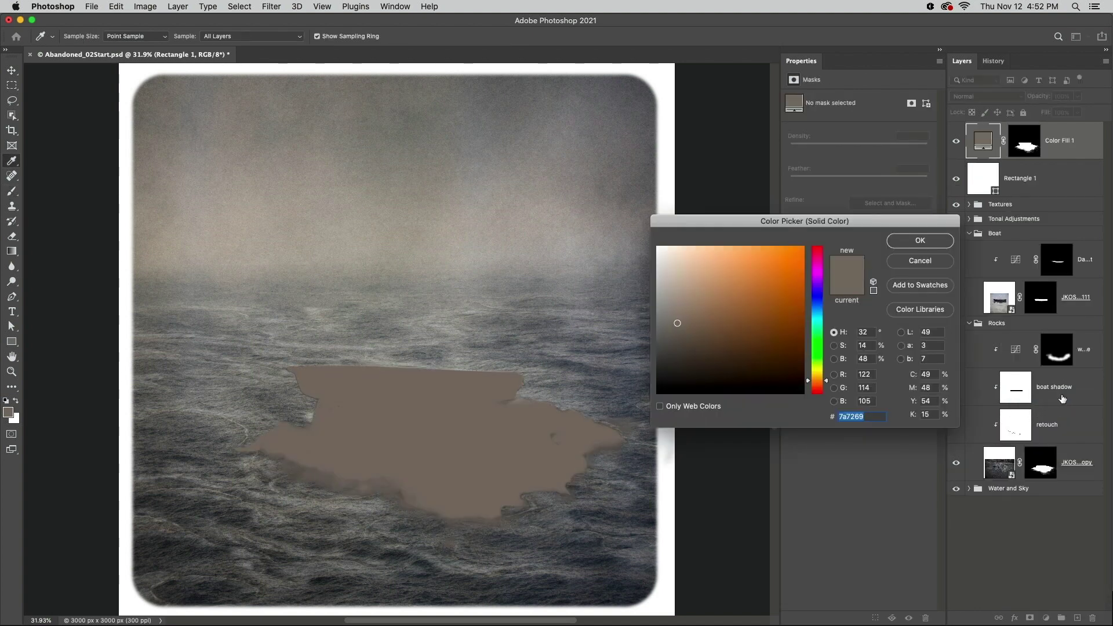
left_click(931, 242)
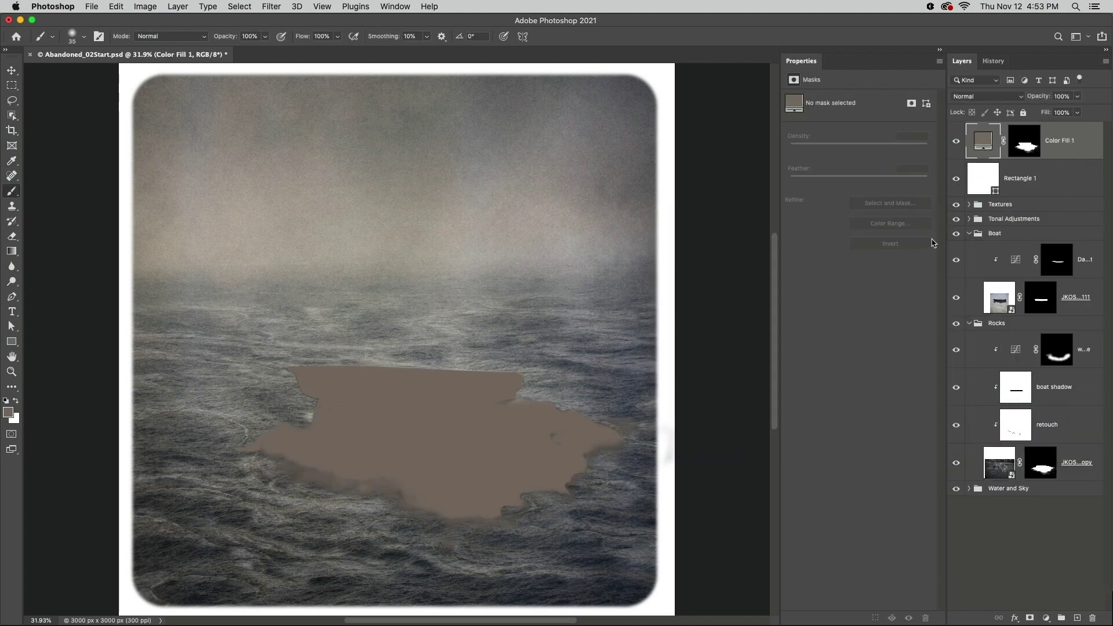
left_click(985, 95)
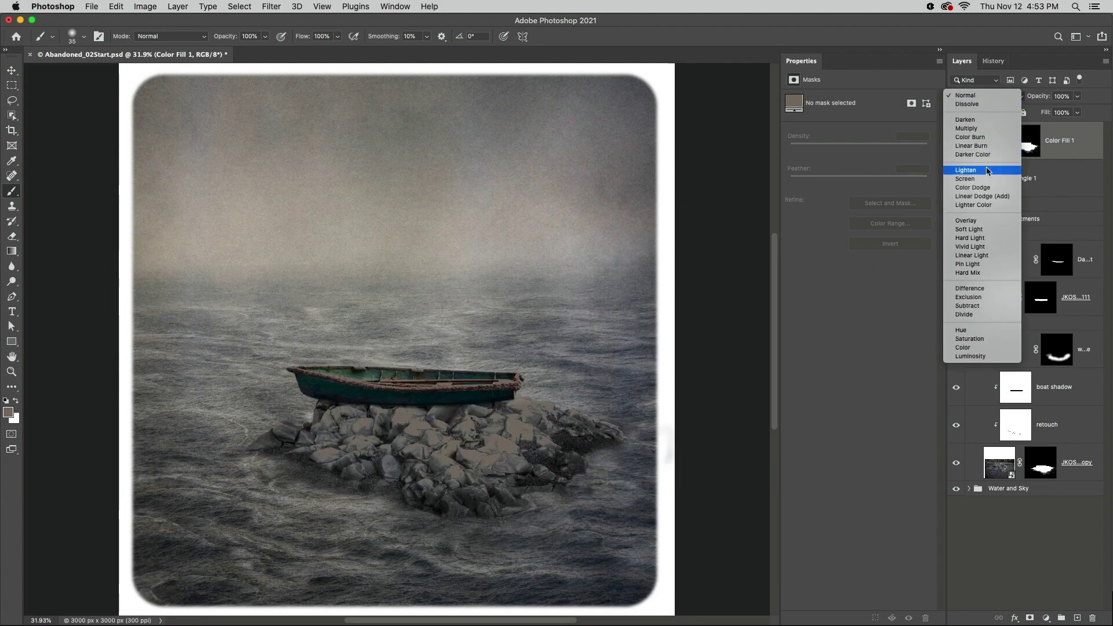
left_click(981, 347)
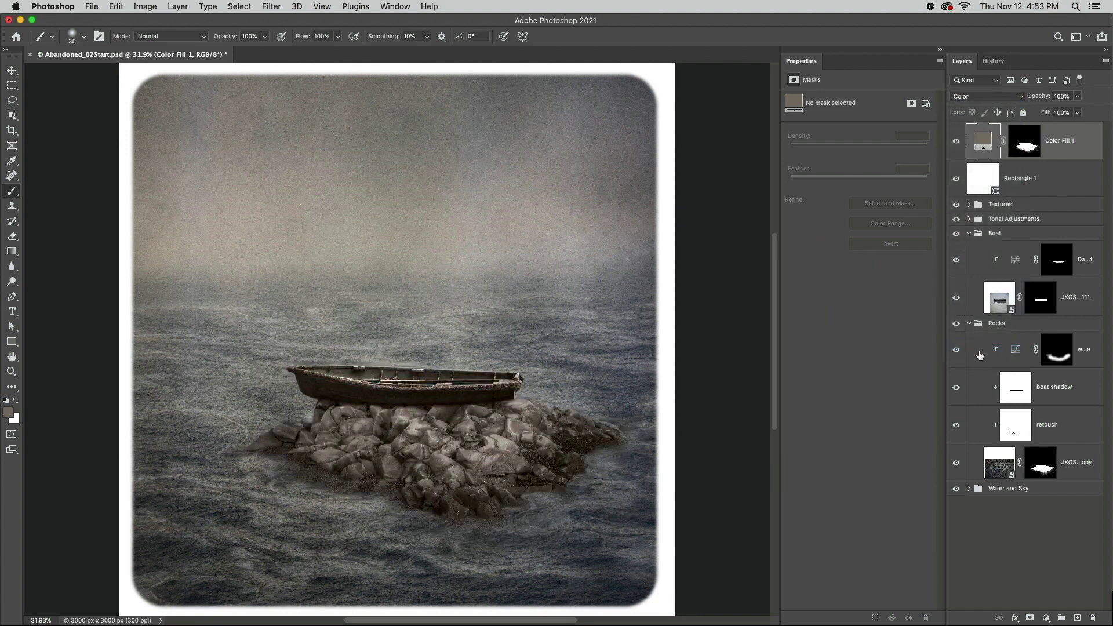
left_click(1023, 146)
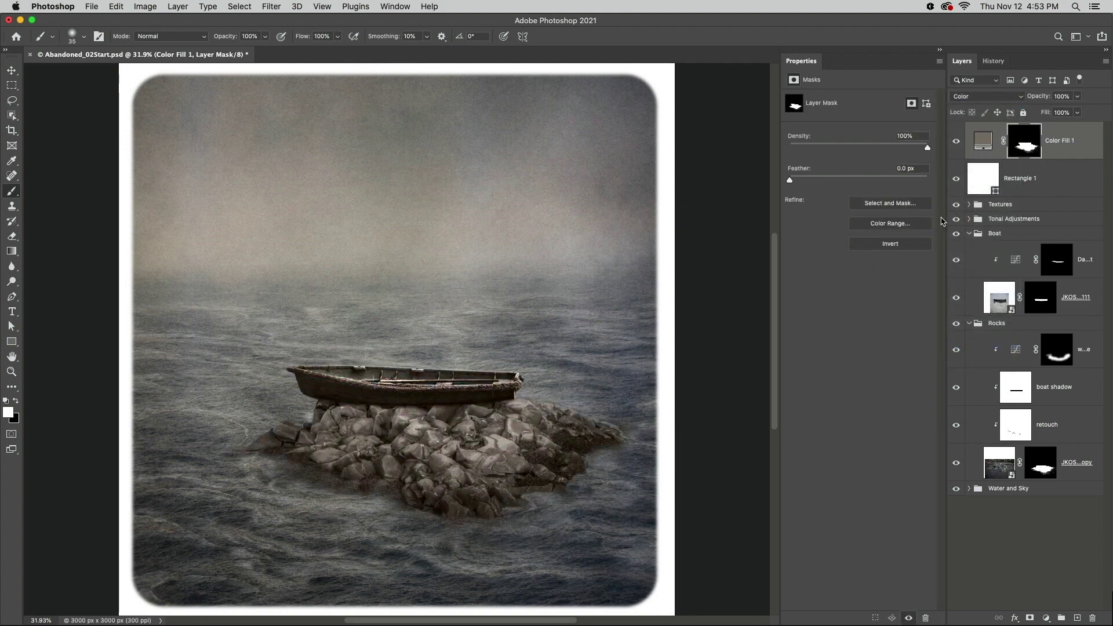
left_click(911, 248)
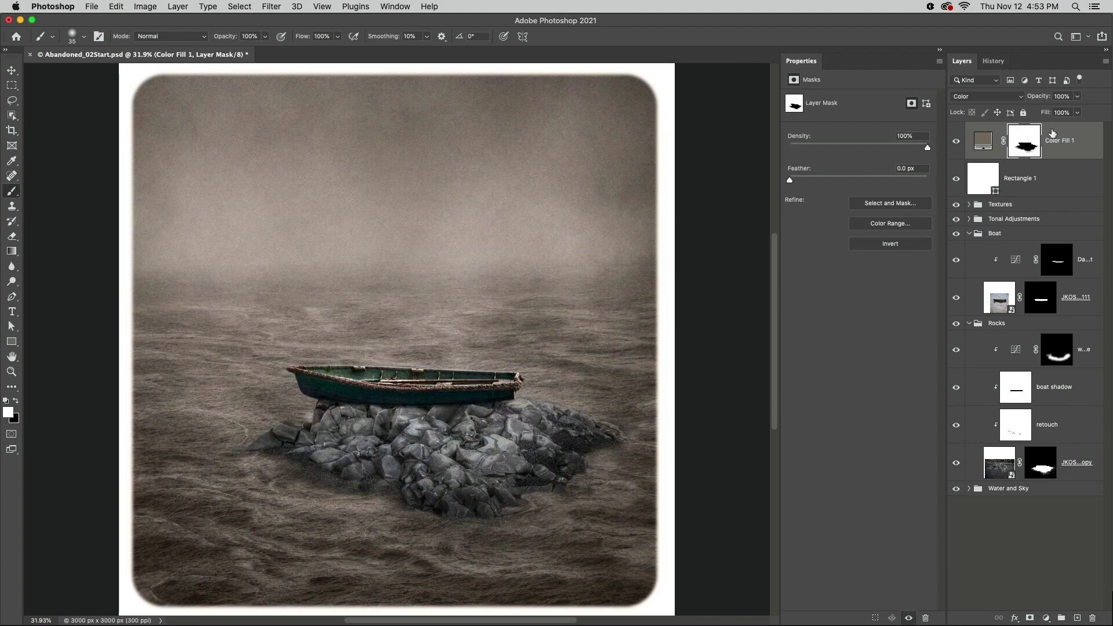
- Try a weaker Fill value, then lower the sepia fill's mask density to 62%
left_click(1077, 97)
mouse_move(1078, 112)
left_mouse_down()
mouse_move(1046, 116)
mouse_move(1086, 113)
left_mouse_up()
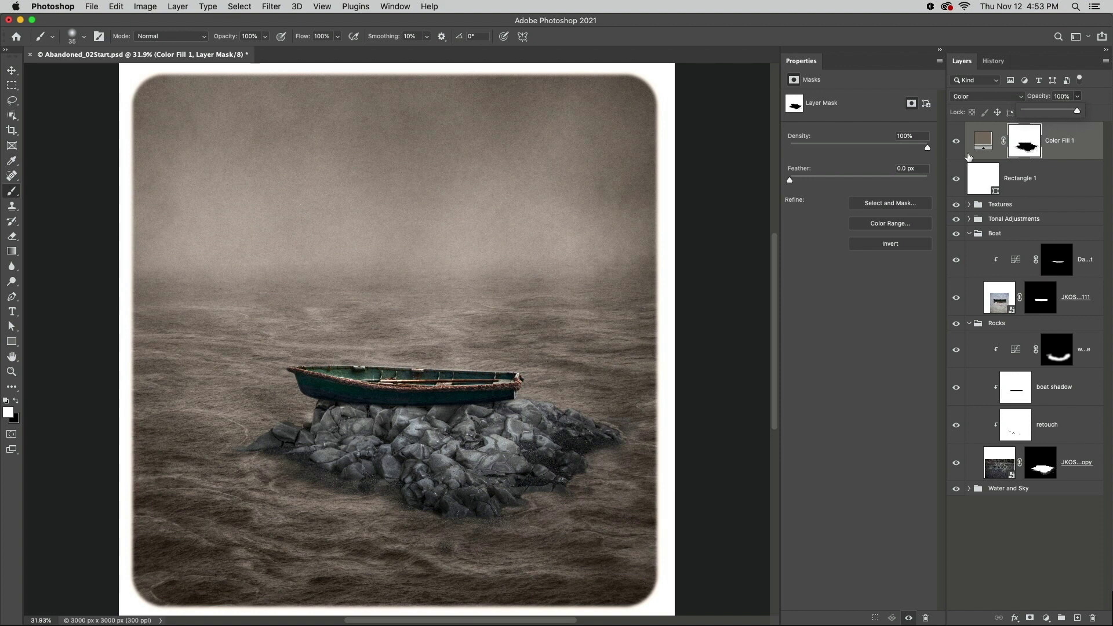
left_click_drag(927, 147, 876, 153)
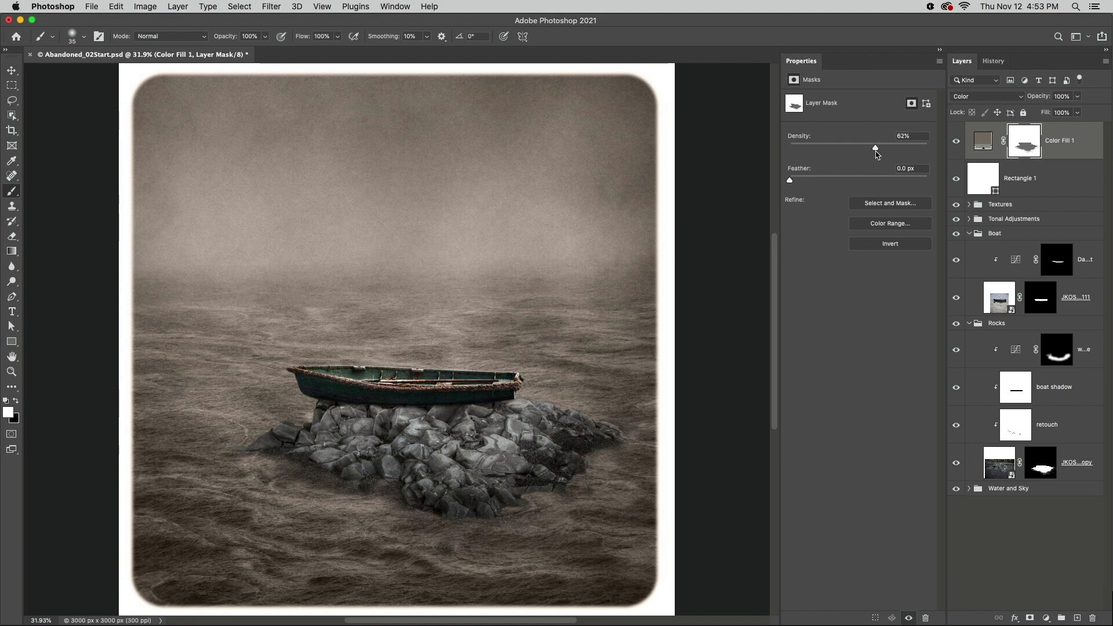